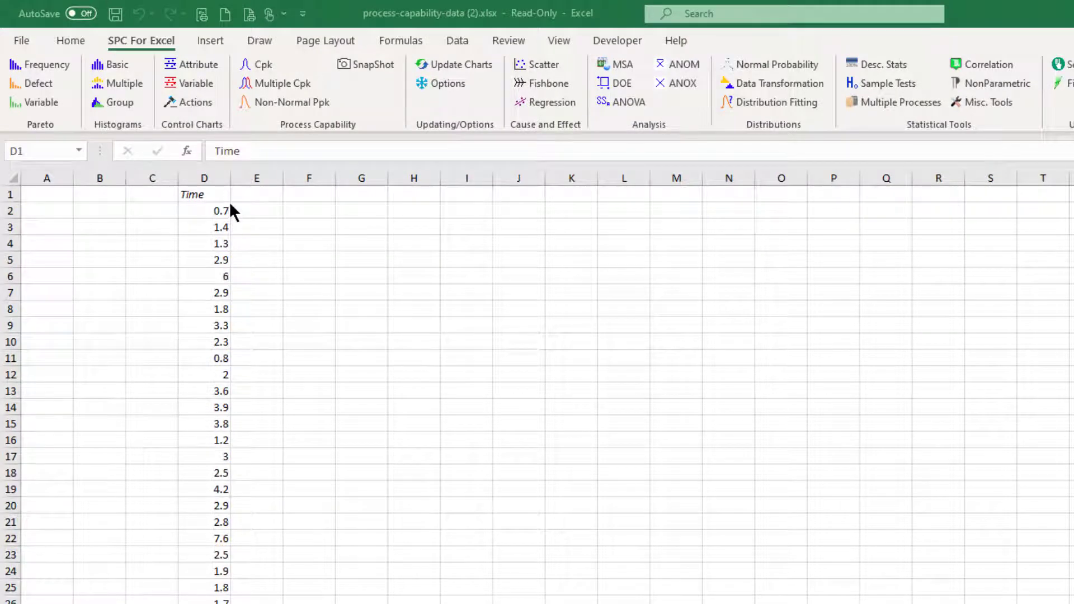
# Step: Select the Time column and start a non-normal distribution SnapShot
pyautogui.click(206, 194)
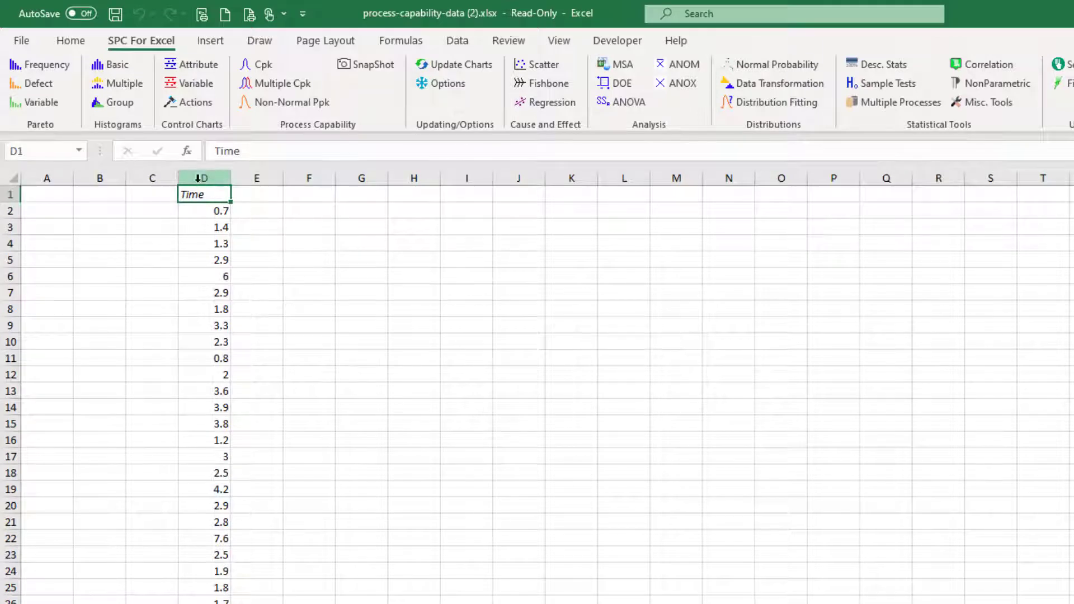
pyautogui.click(197, 176)
pyautogui.click(228, 194)
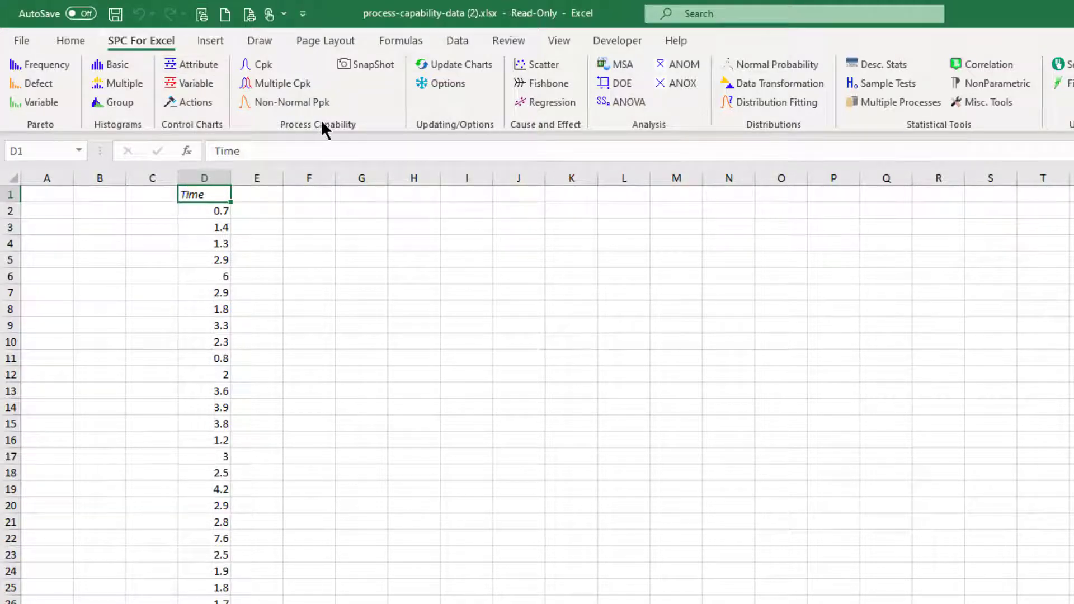
pyautogui.click(363, 65)
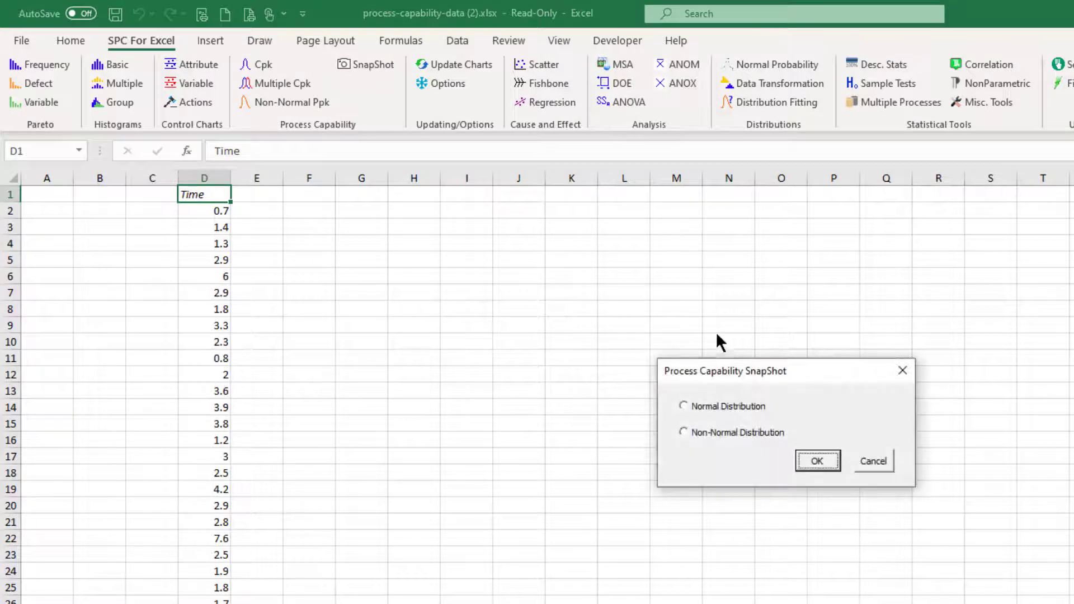
pyautogui.click(724, 433)
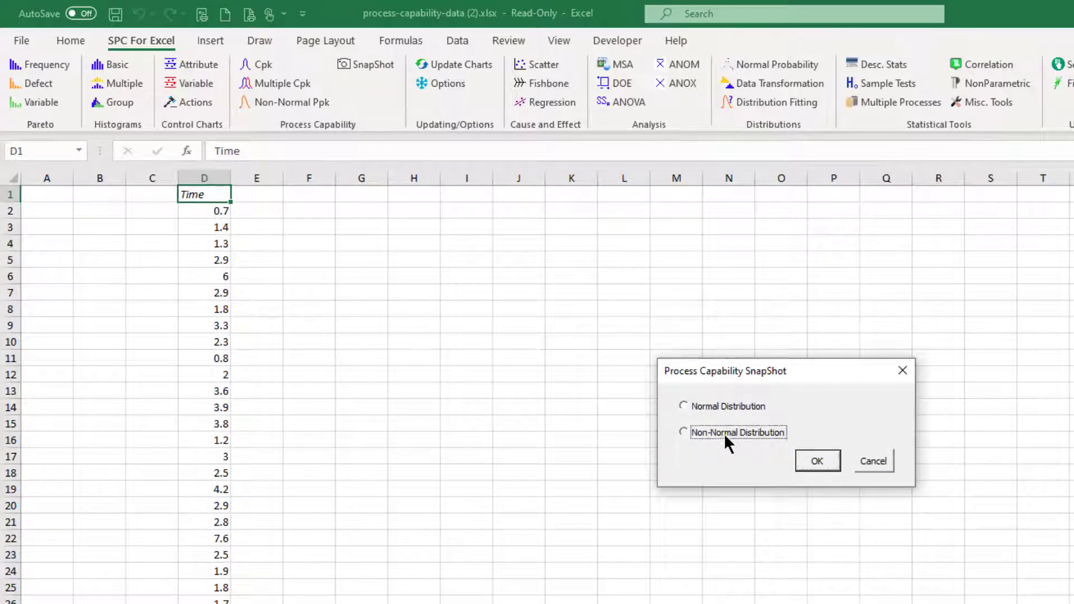
pyautogui.click(809, 463)
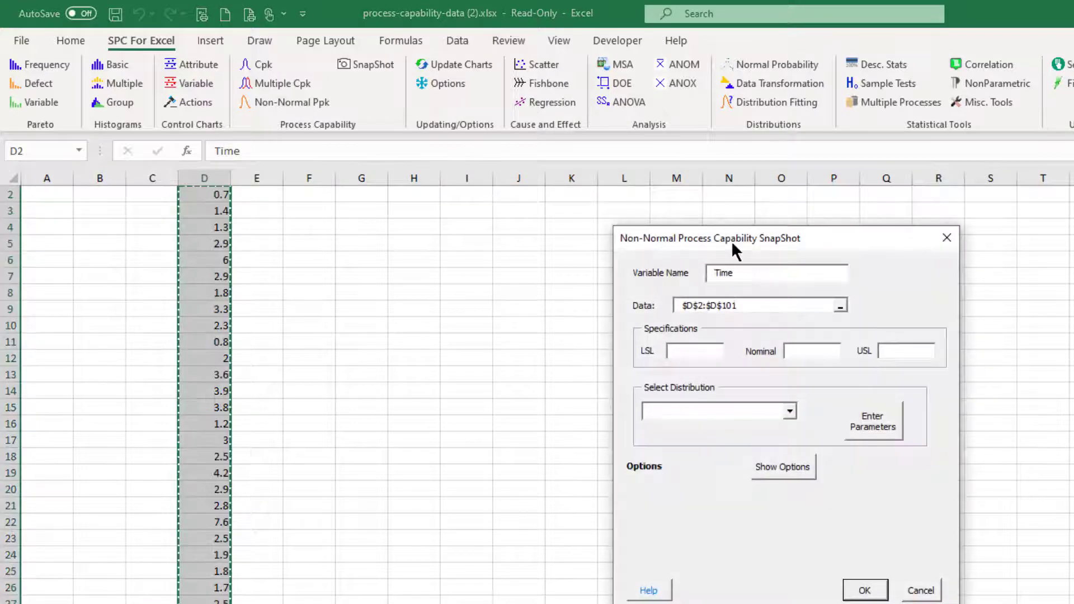
# Step: Use Time data D2:D101 with USL 8, fit a Gamma distribution, and generate the snapshot
pyautogui.moveTo(716, 234); pyautogui.dragTo(483, 219)
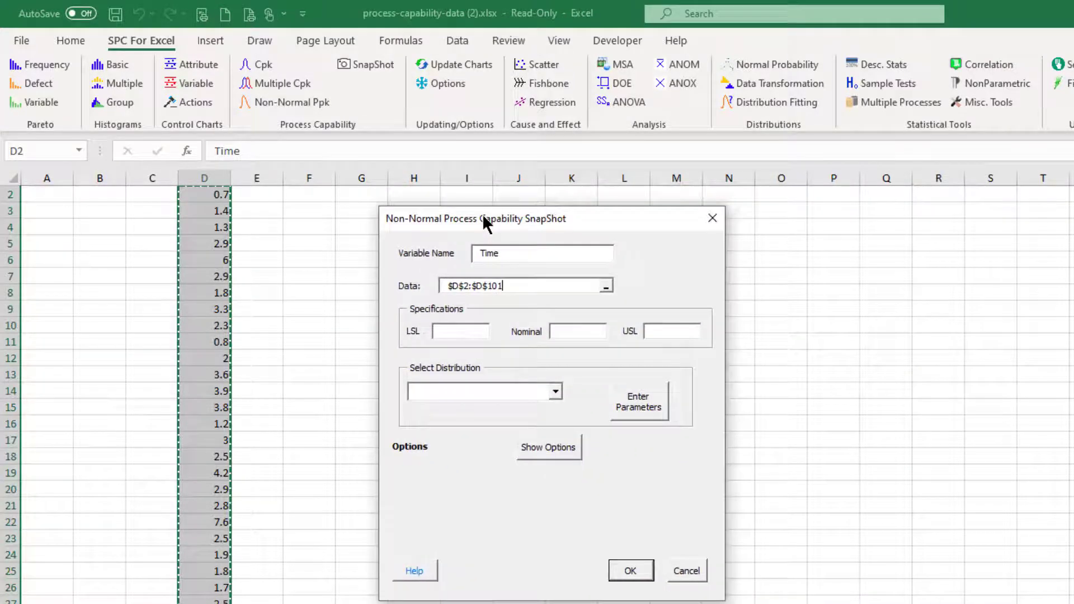
pyautogui.click(521, 253)
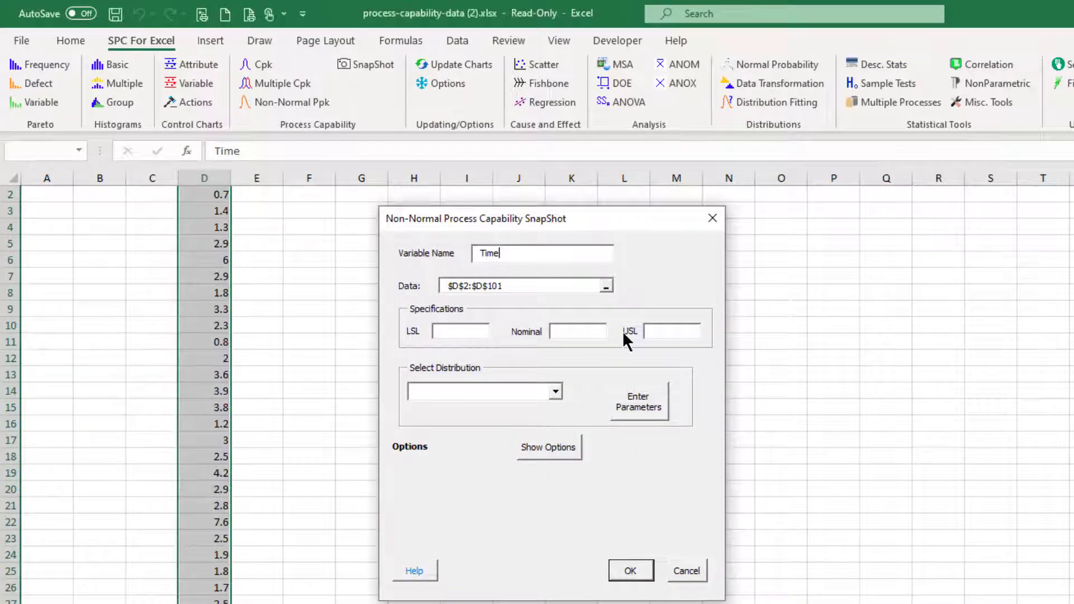
pyautogui.click(542, 291)
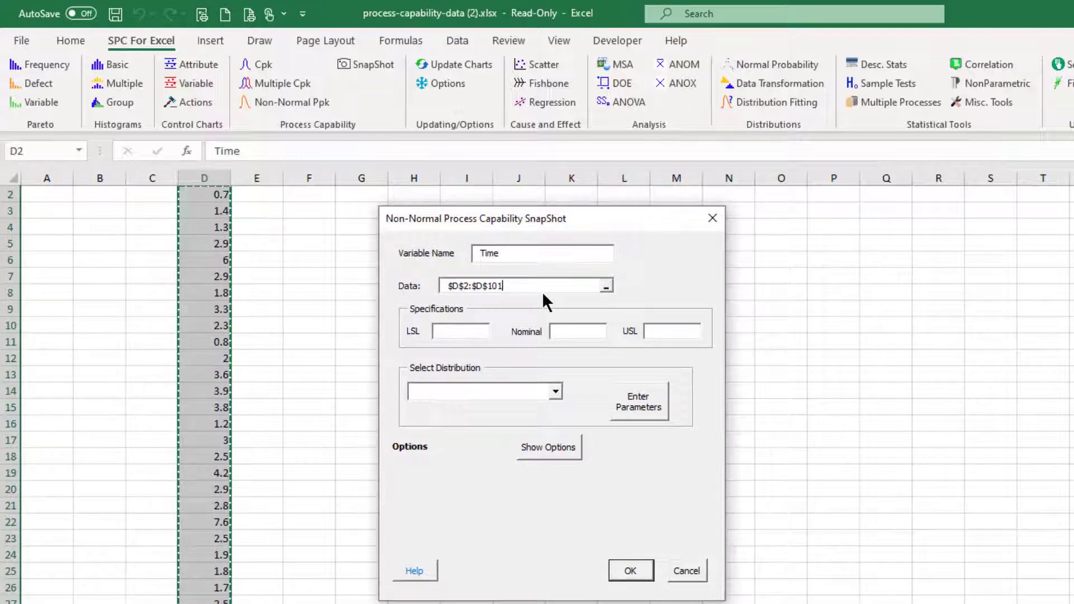
pyautogui.click(454, 335)
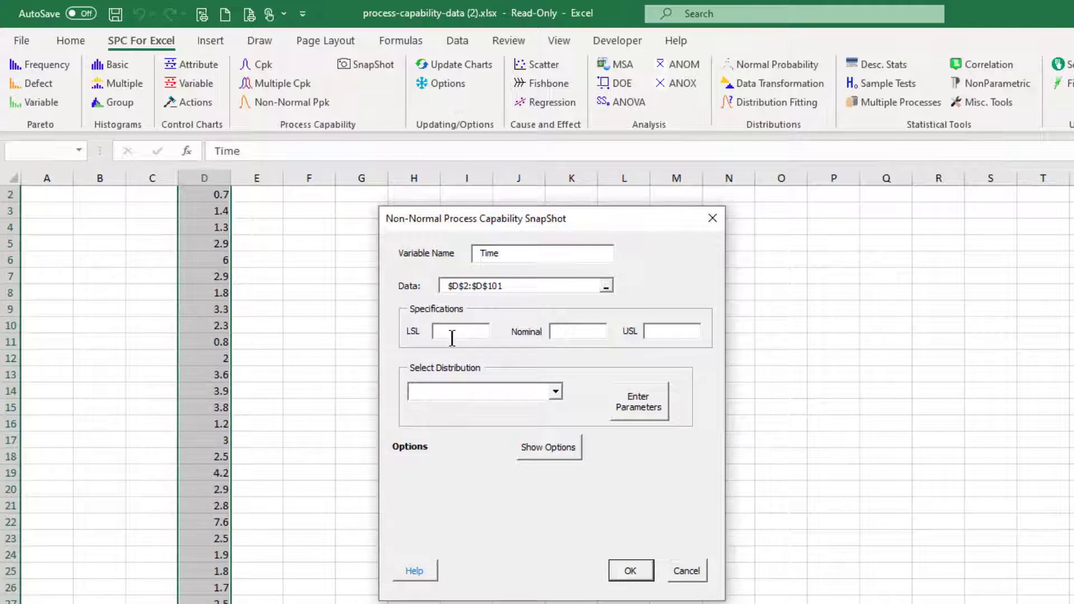
pyautogui.click(683, 330)
pyautogui.click(557, 393)
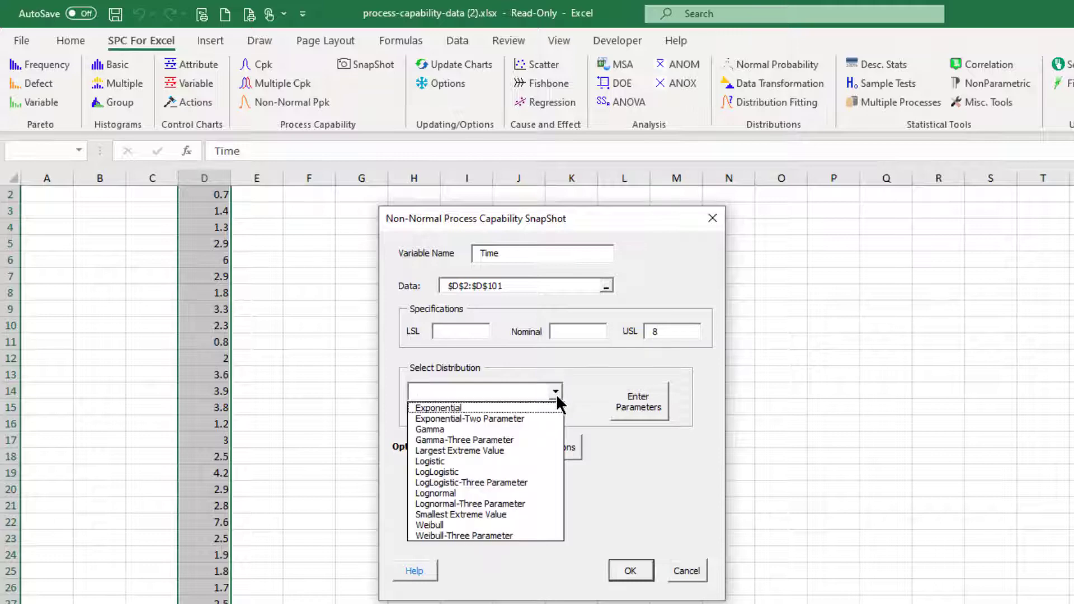
pyautogui.click(506, 429)
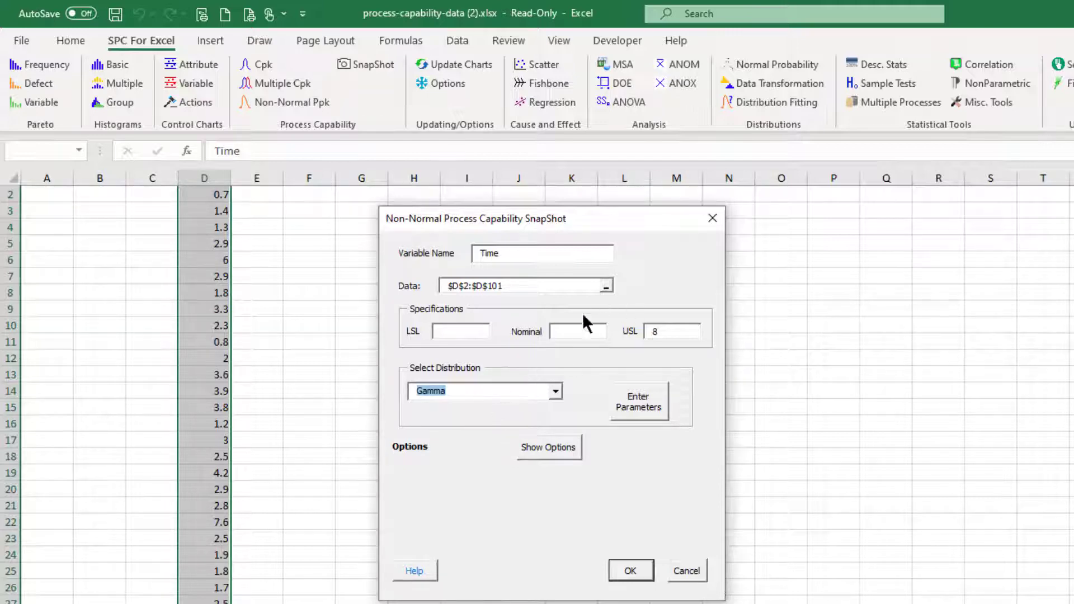
pyautogui.click(624, 576)
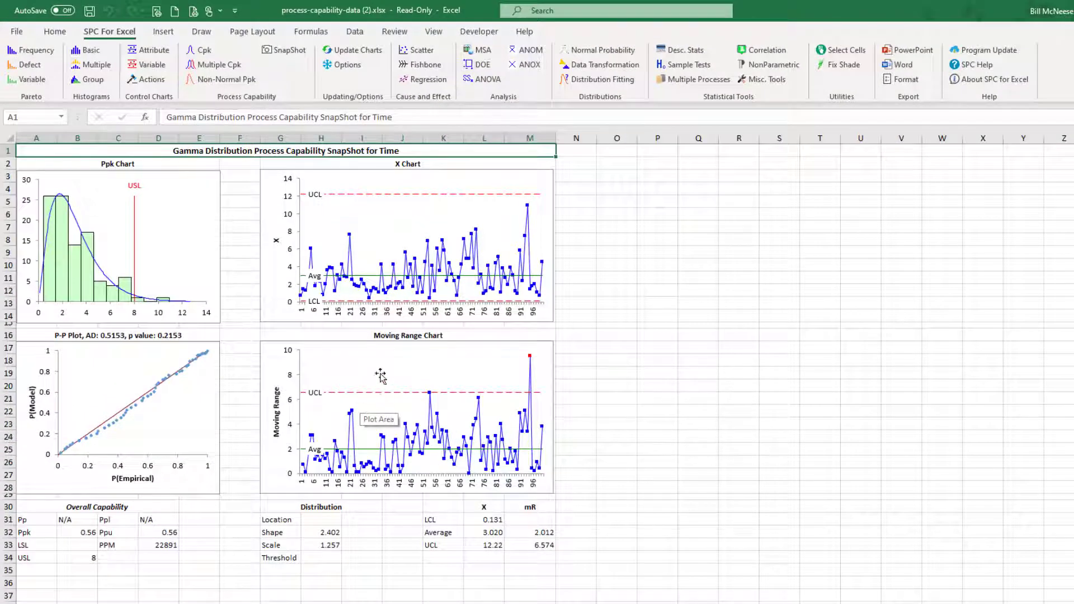
# Step: Review the Ppk Chart histogram and the P-P Plot (AD 0.5153, p value 0.2153)
pyautogui.click(616, 229)
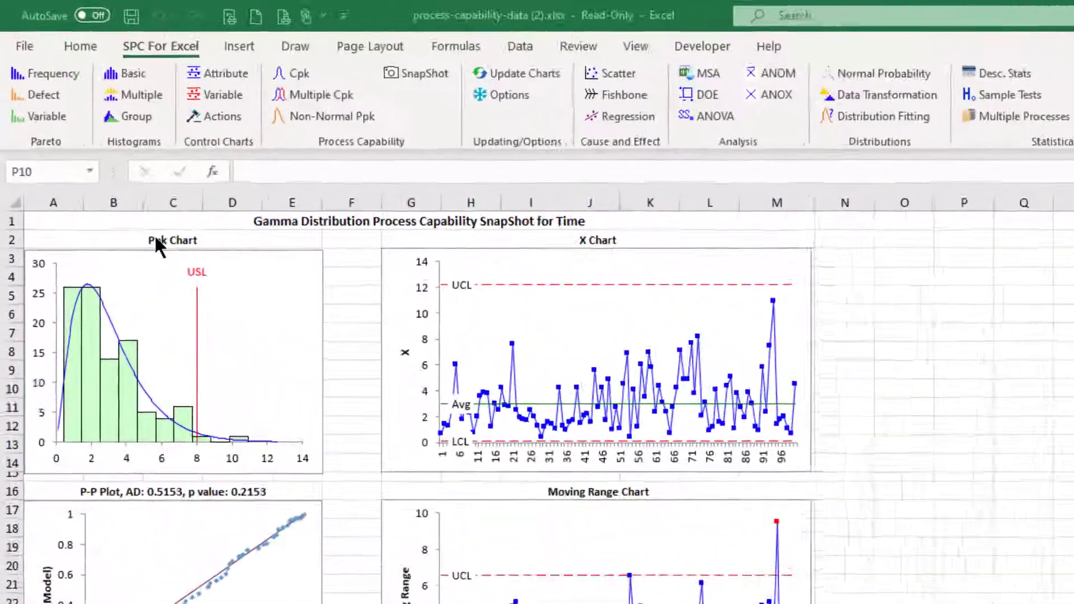
pyautogui.click(94, 146)
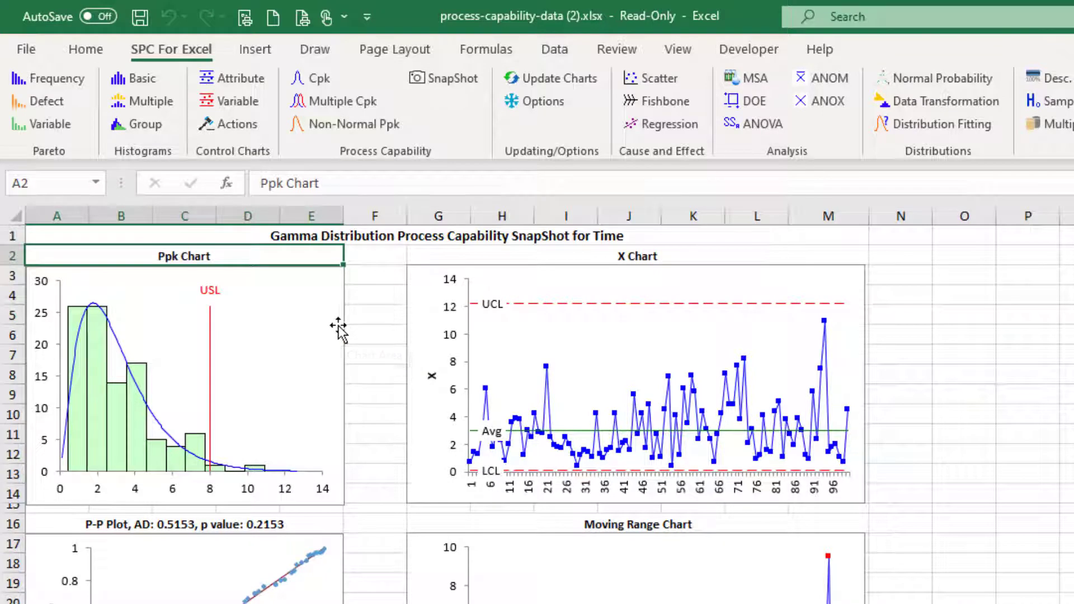
pyautogui.moveTo(208, 318)
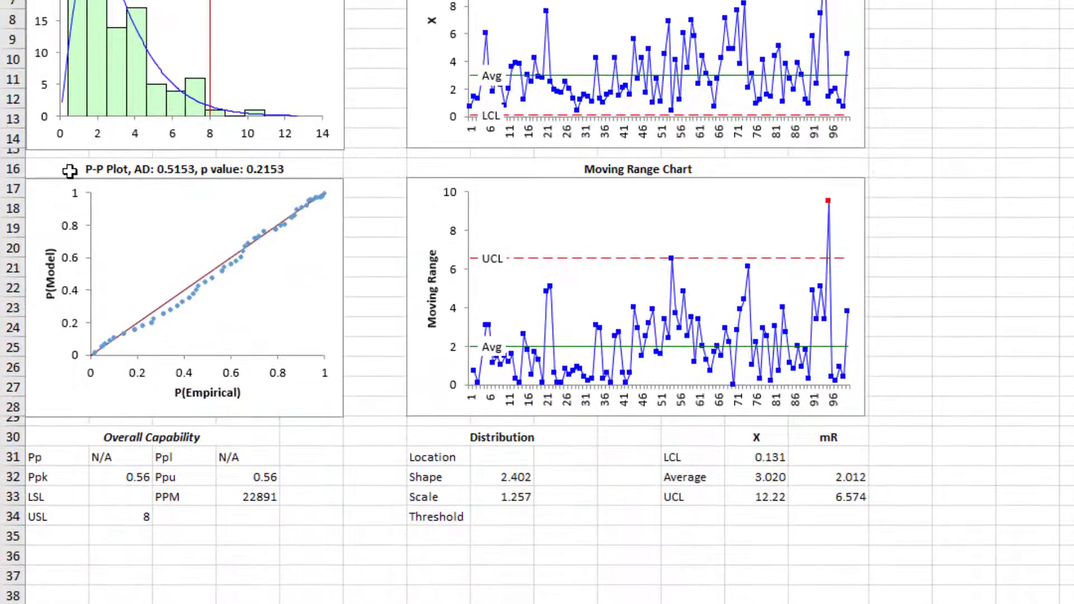
pyautogui.click(84, 525)
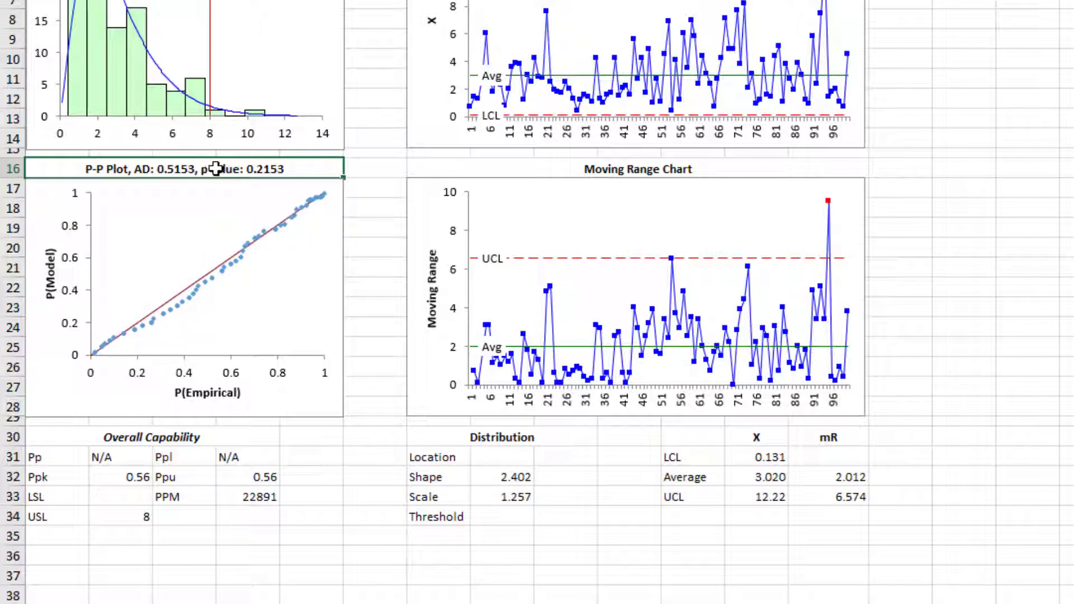
# Step: Edit the merged X Chart title cell to read 'Non-Normal X Chart'
pyautogui.click(1021, 174)
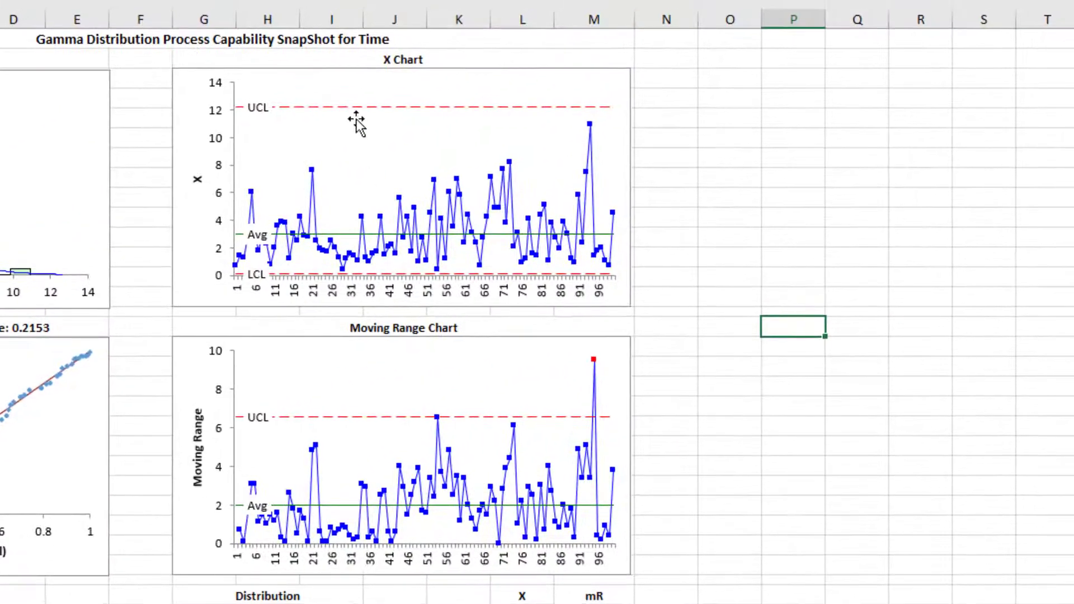
pyautogui.click(390, 54)
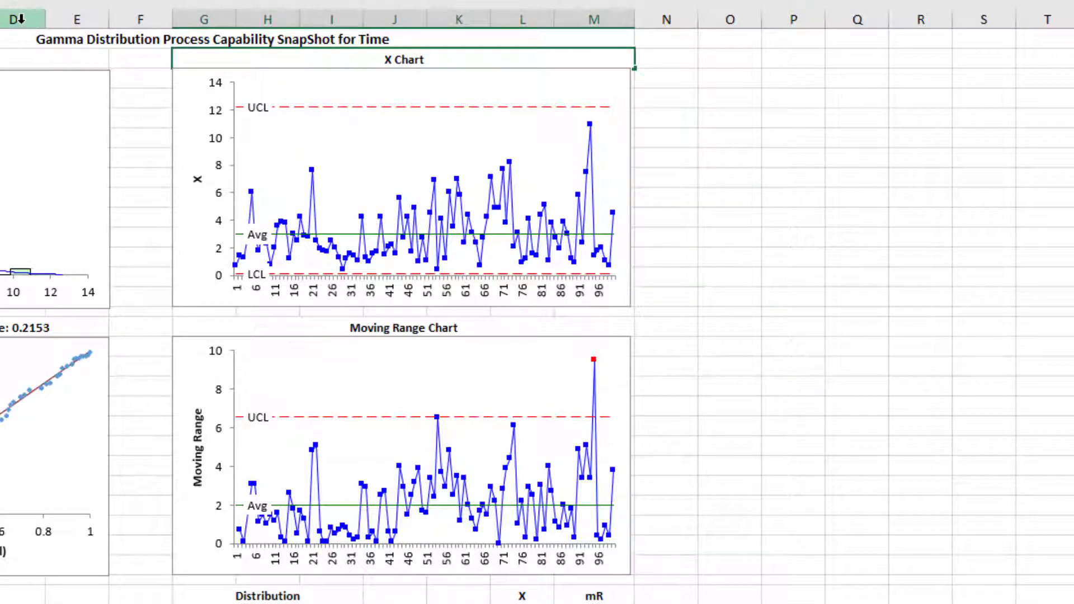
pyautogui.write('Non-No')
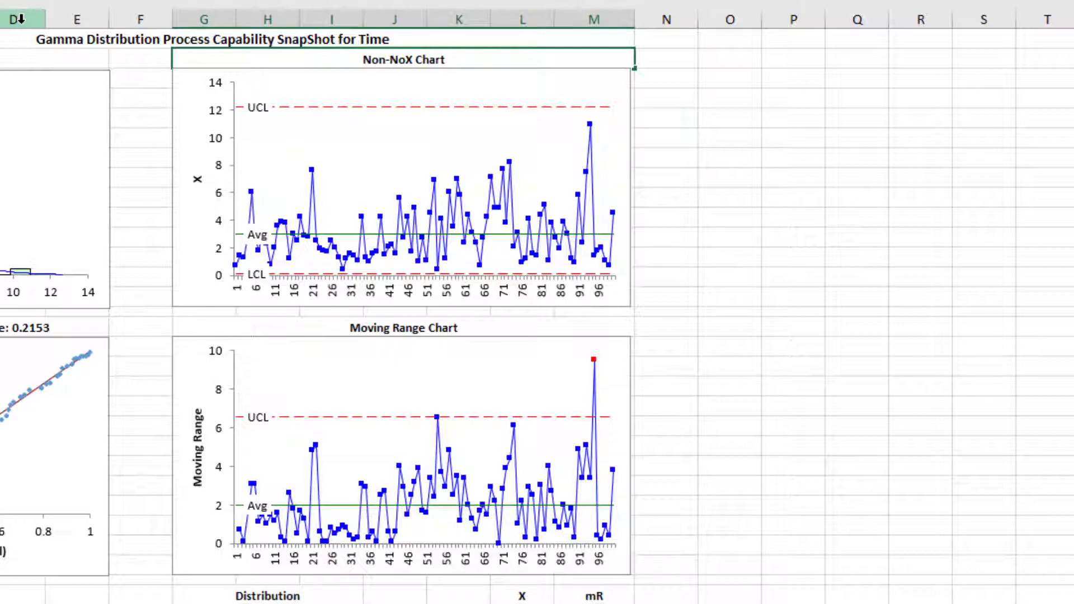
pyautogui.write('rmal')
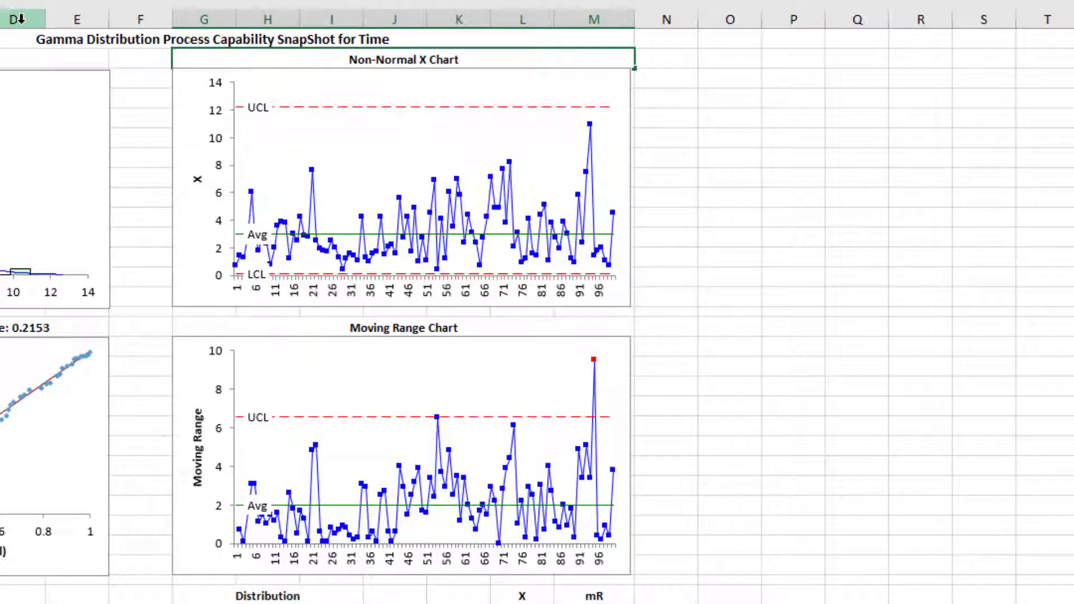
pyautogui.press('Return')
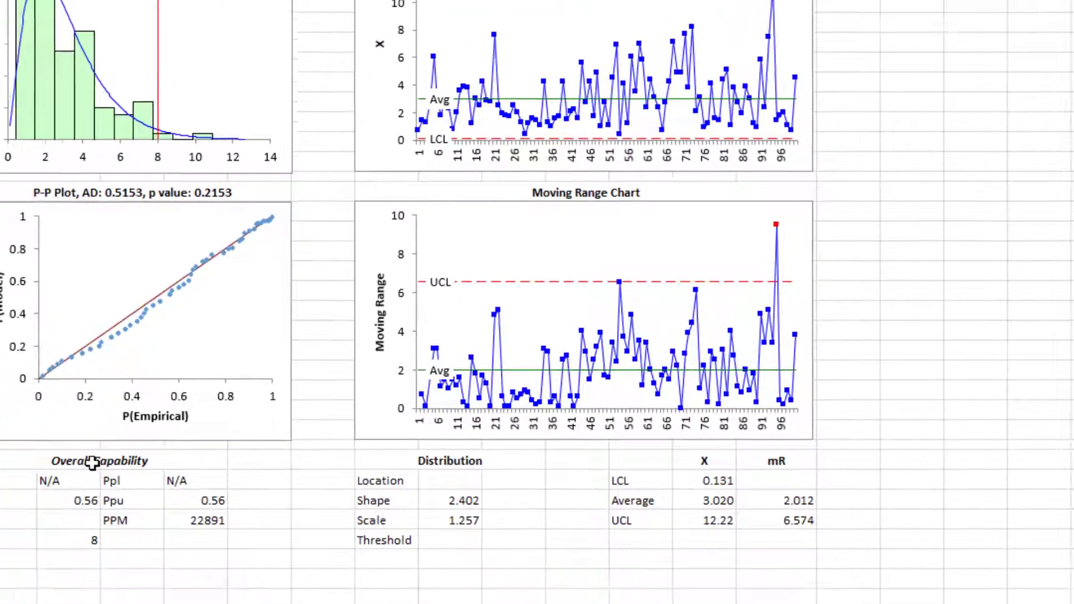
# Step: Review the overall capability statistics, Gamma Shape and Scale parameters, and X and mR control limits
pyautogui.click(151, 422)
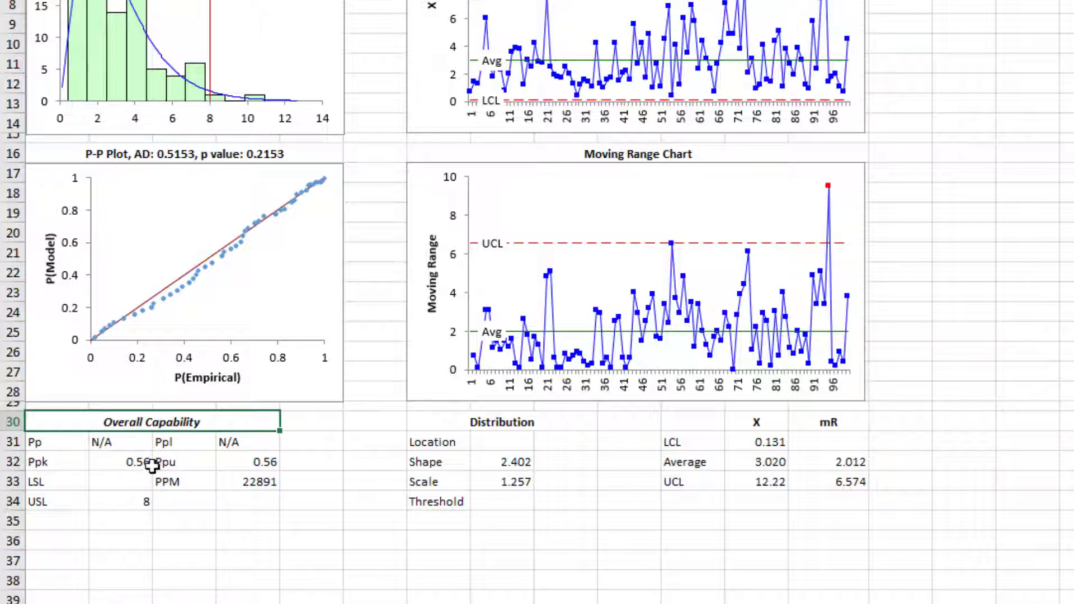
pyautogui.click(163, 448)
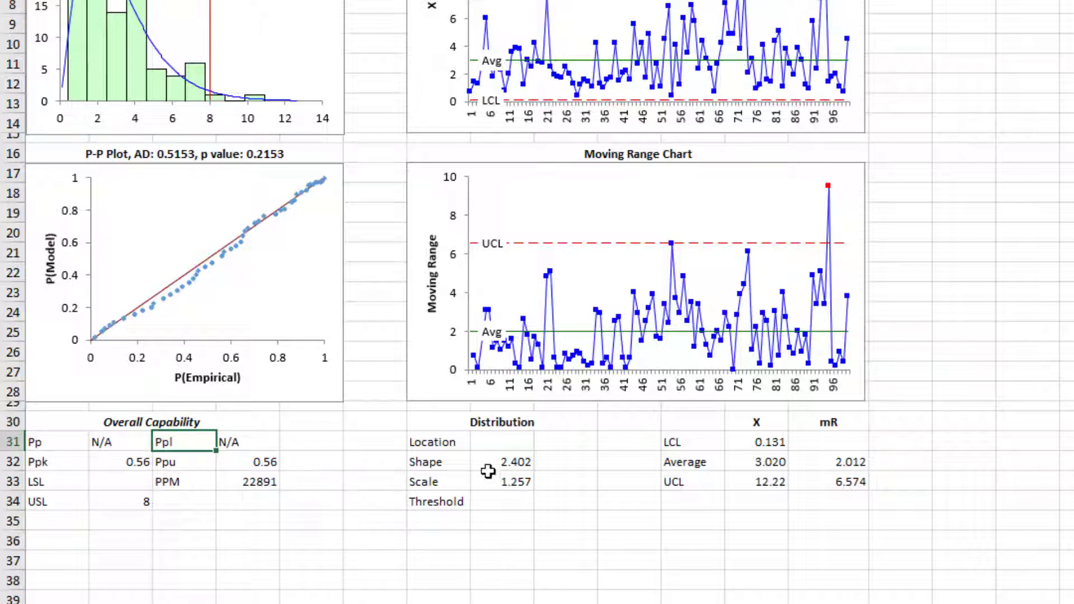
pyautogui.moveTo(417, 423); pyautogui.dragTo(489, 500)
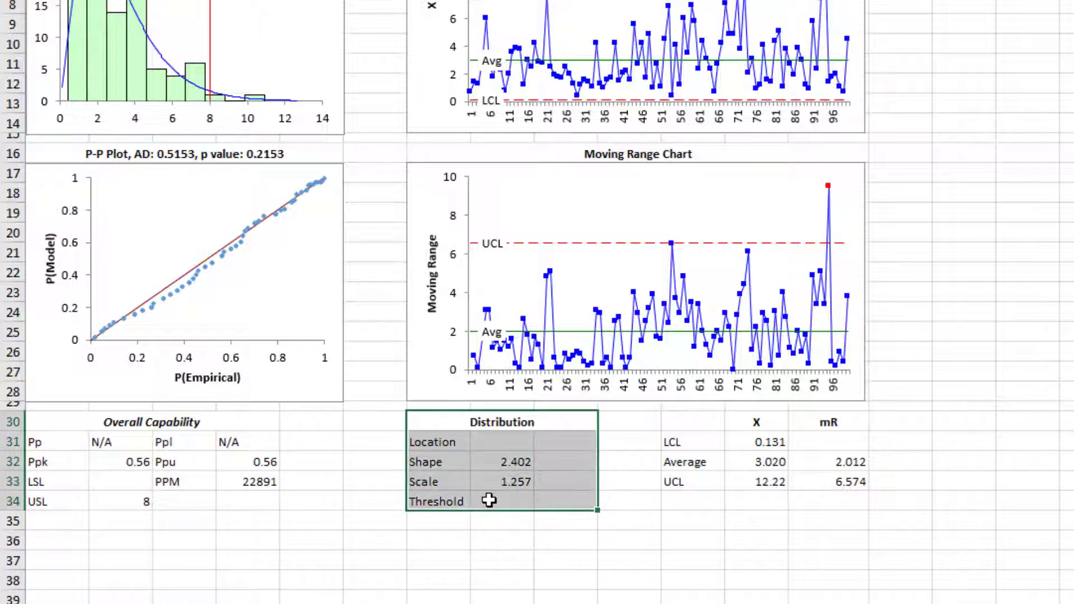
pyautogui.click(438, 468)
pyautogui.click(440, 484)
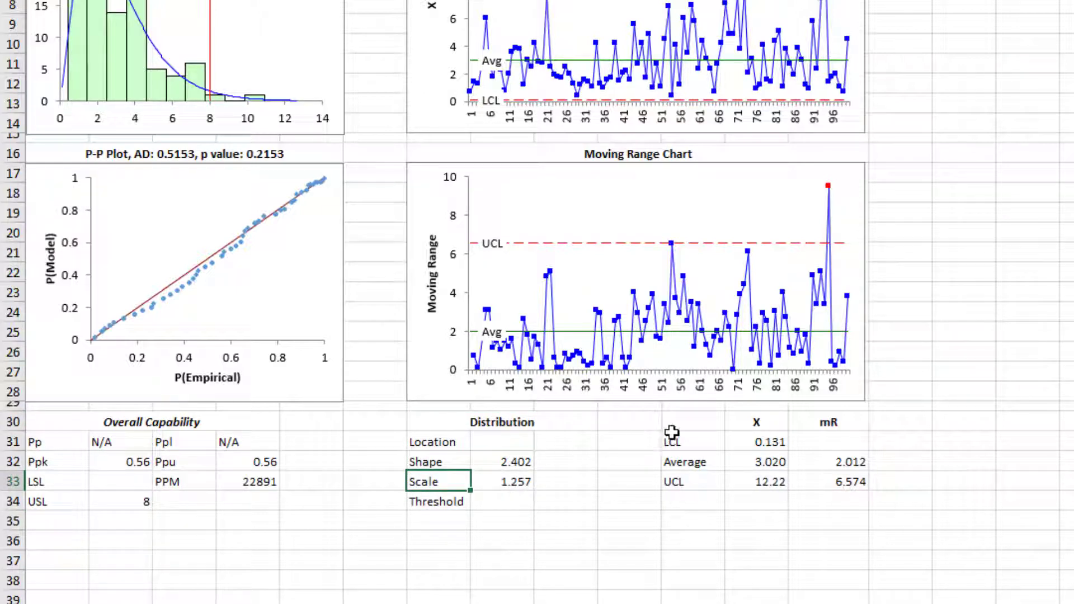
pyautogui.moveTo(672, 437); pyautogui.dragTo(812, 424)
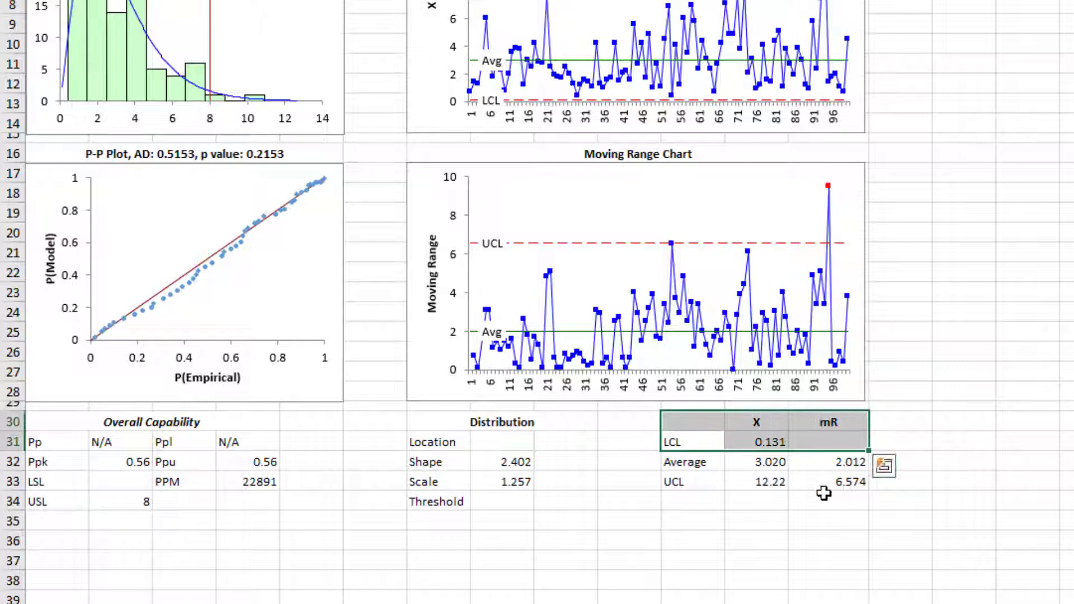
pyautogui.moveTo(842, 478); pyautogui.dragTo(688, 429)
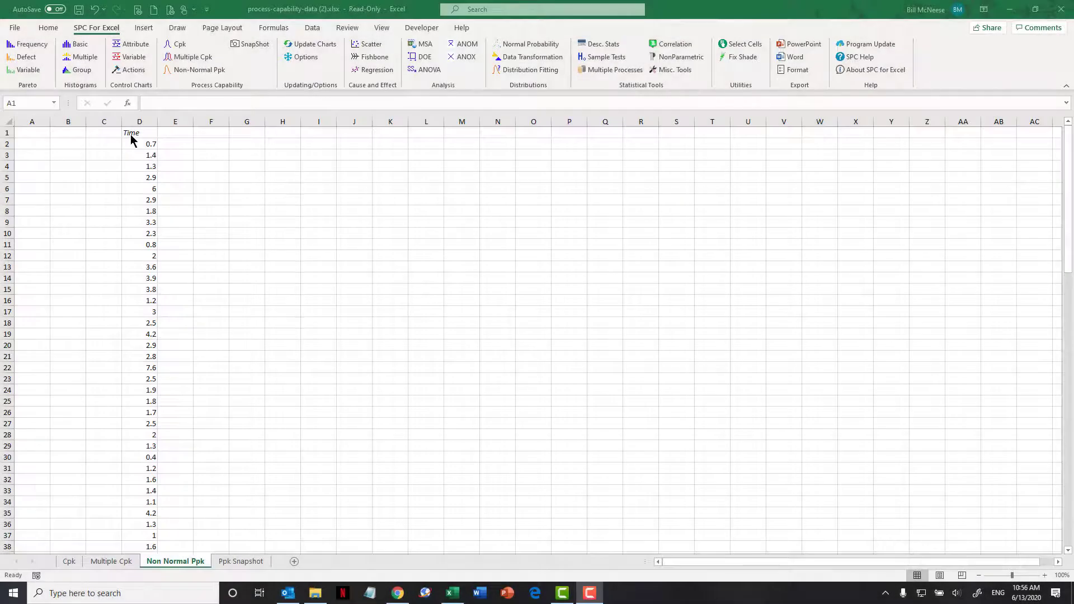
# Step: Select the Time heading and open a new non-normal distribution SnapShot setup
pyautogui.click(130, 135)
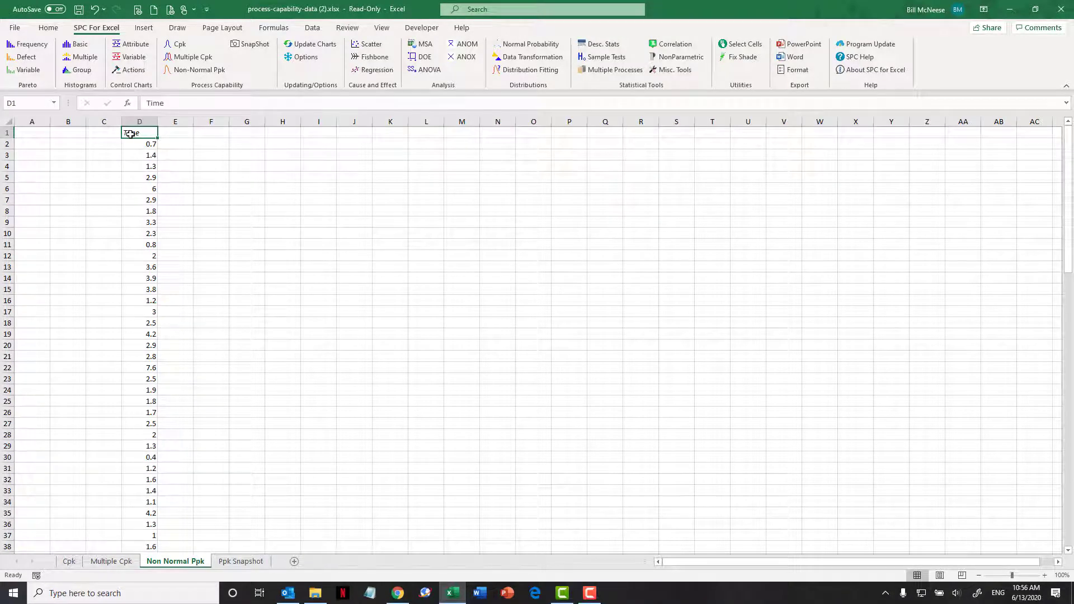
pyautogui.hotkey('ctrl', 'i')
pyautogui.click(245, 45)
pyautogui.click(495, 296)
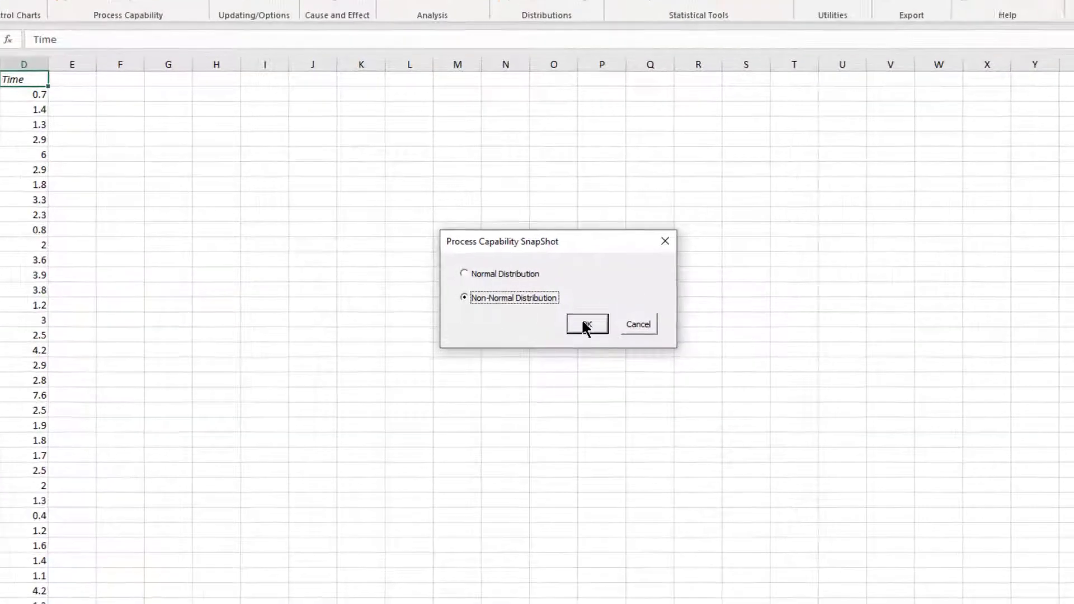
pyautogui.click(585, 326)
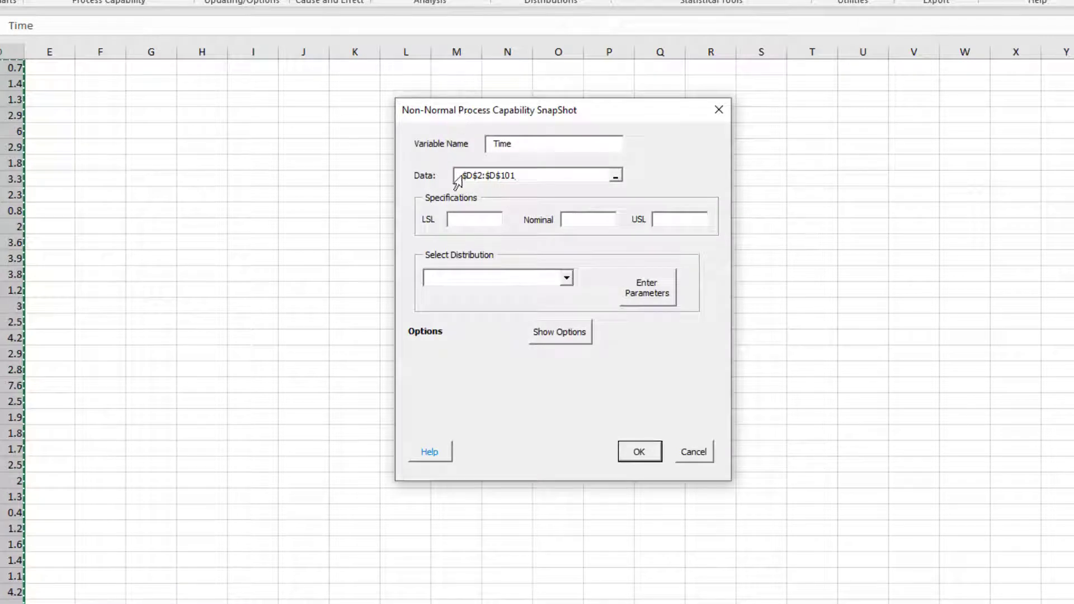
# Step: Choose Gamma as the distribution, then try entering Shape and Scale estimates and cancel
pyautogui.click(566, 277)
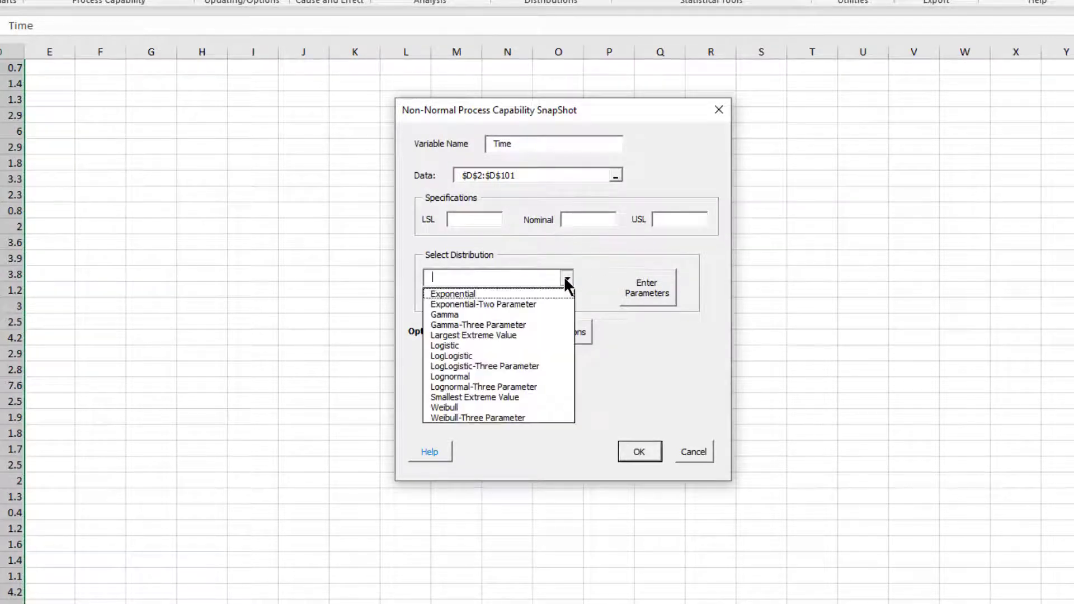
pyautogui.click(520, 313)
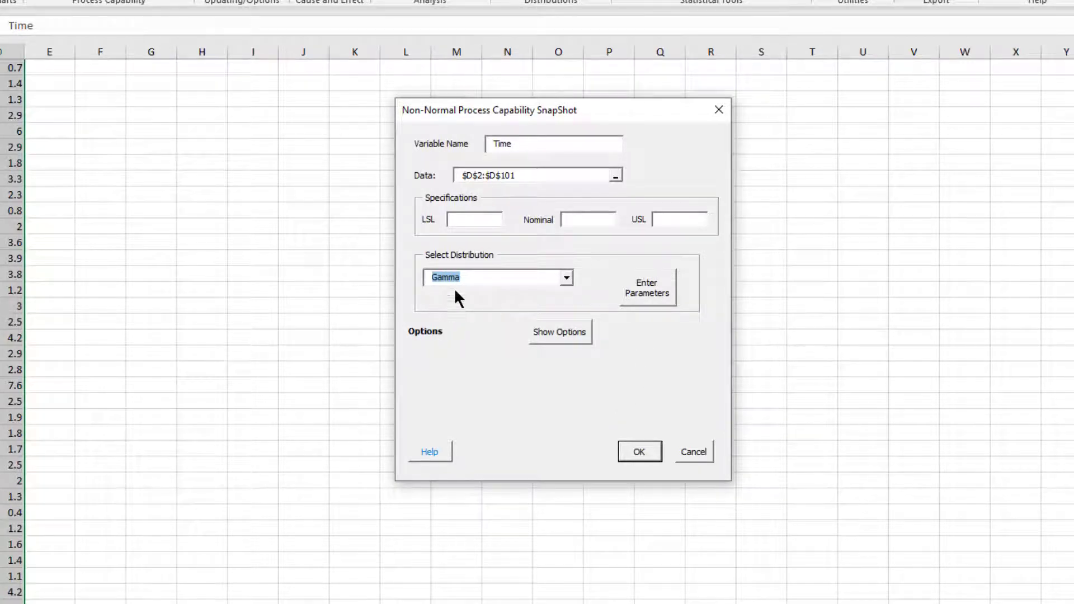
pyautogui.click(640, 292)
pyautogui.click(479, 260)
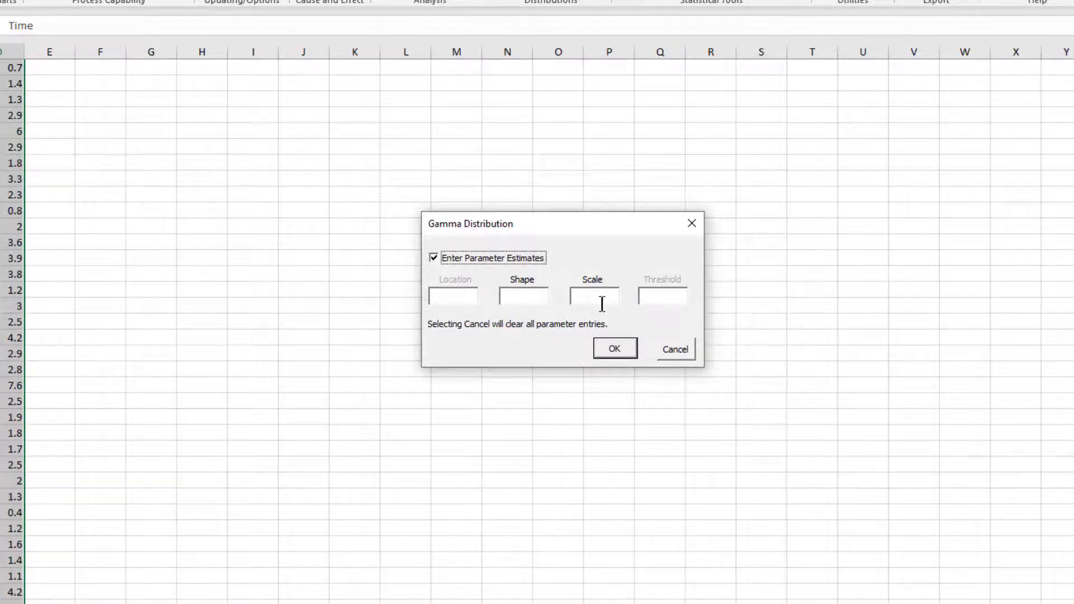
pyautogui.click(676, 349)
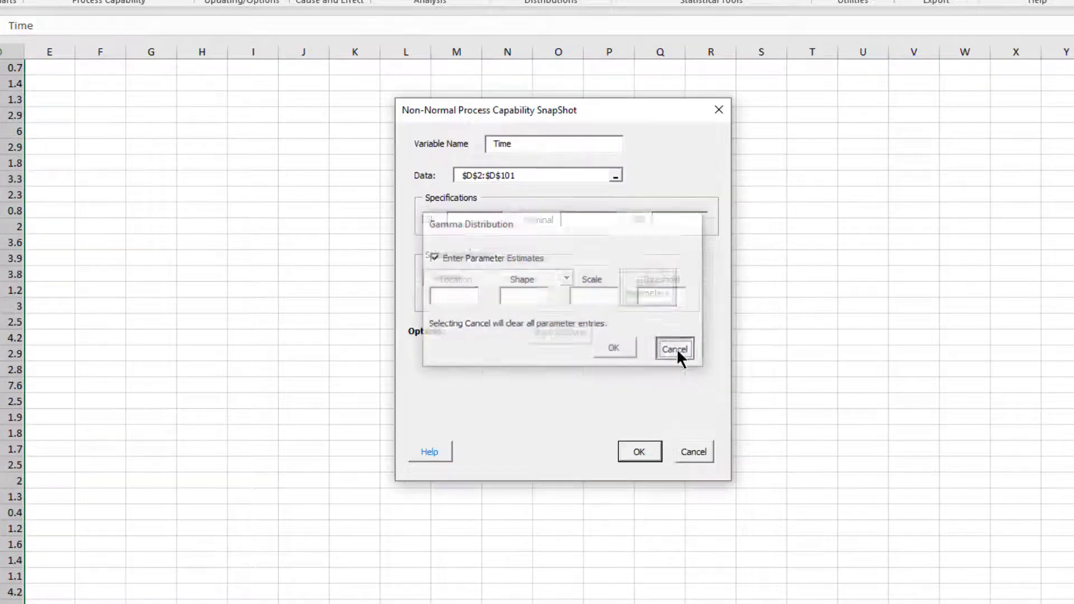
# Step: Show extra options and try the sigma estimation methods in Average/Shade/Limit Options, then cancel
pyautogui.click(557, 334)
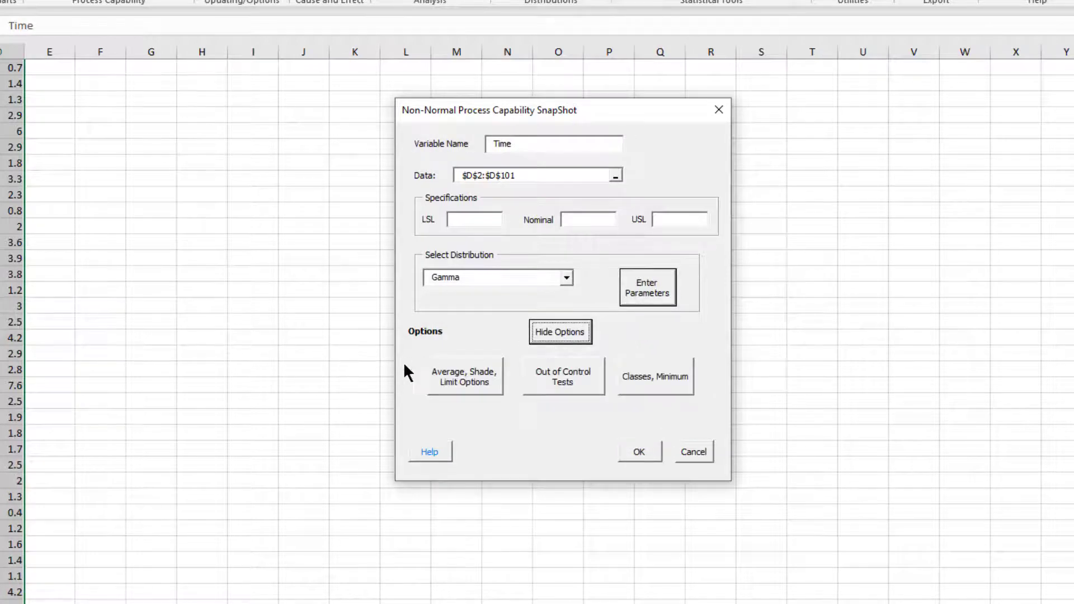
pyautogui.click(451, 380)
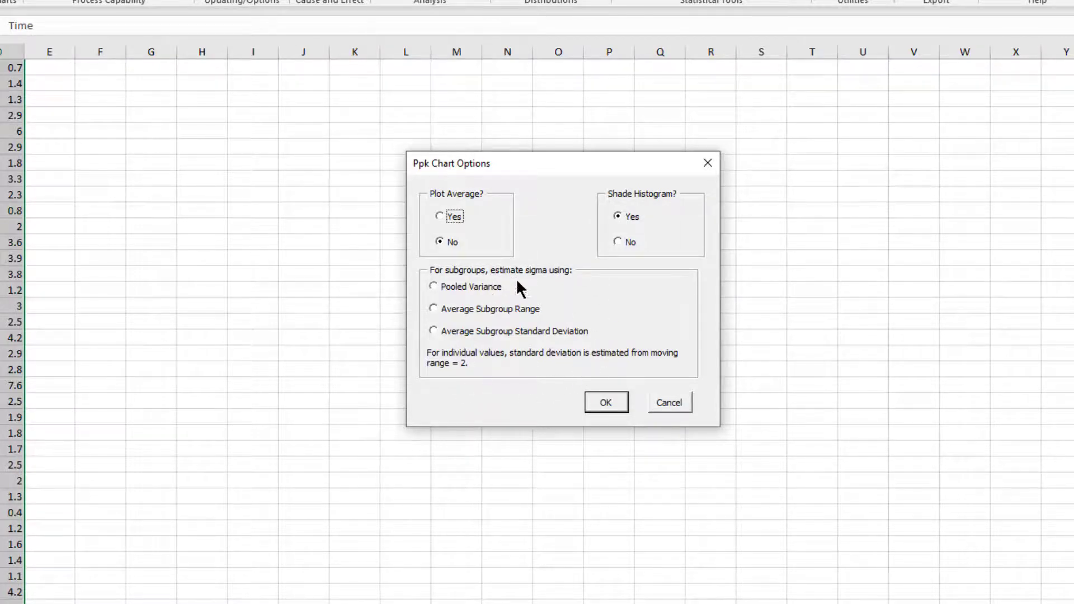
pyautogui.click(447, 290)
pyautogui.click(495, 314)
pyautogui.click(501, 332)
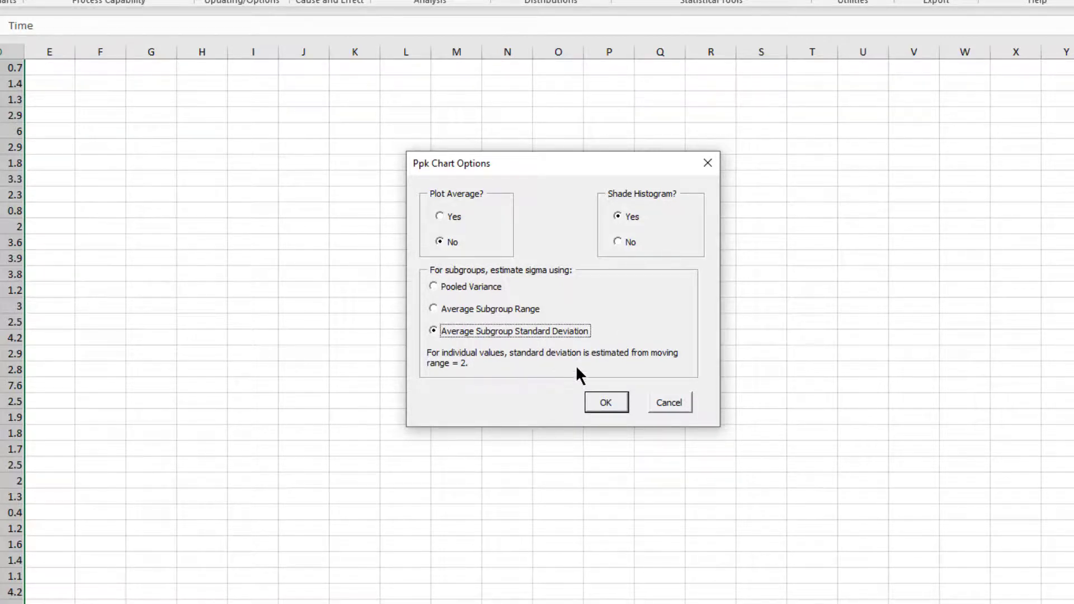
pyautogui.click(659, 402)
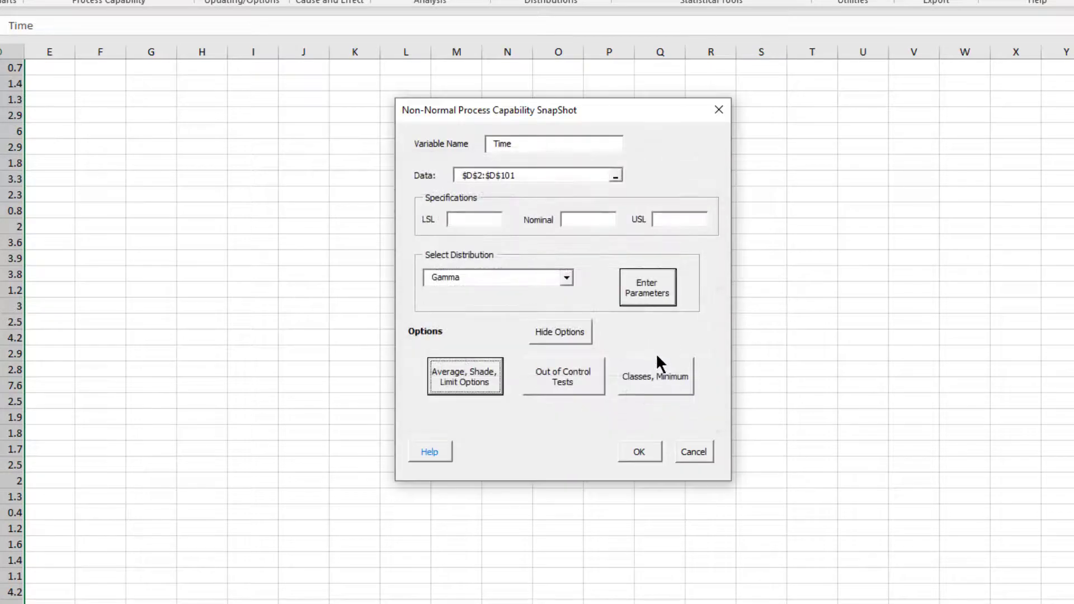
# Step: Try setting the histogram to 20 classes, cancel it, and close the SnapShot setup
pyautogui.click(642, 377)
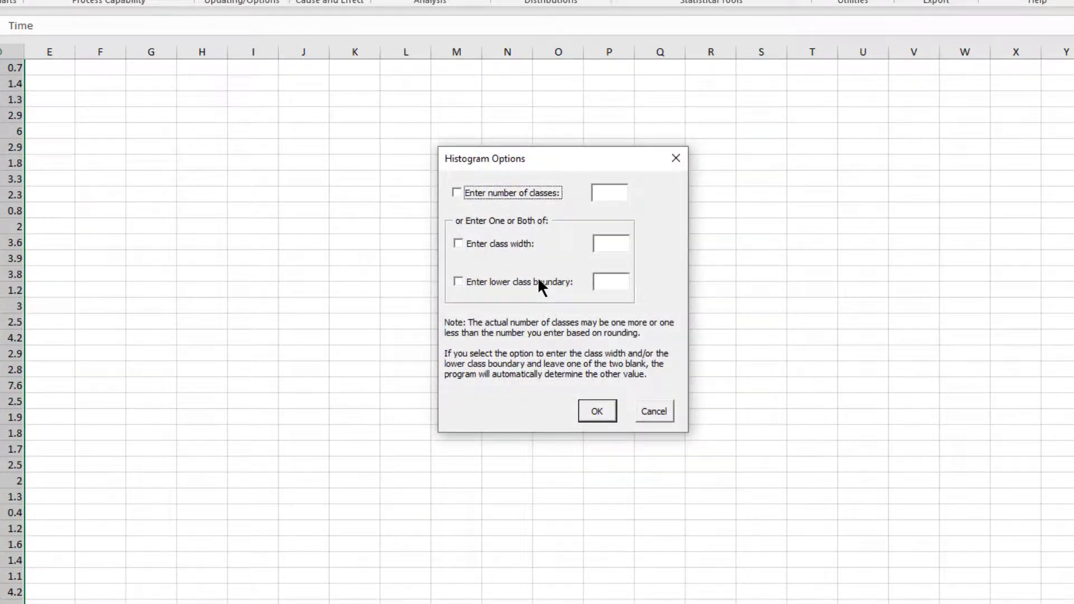
pyautogui.click(510, 192)
pyautogui.click(595, 195)
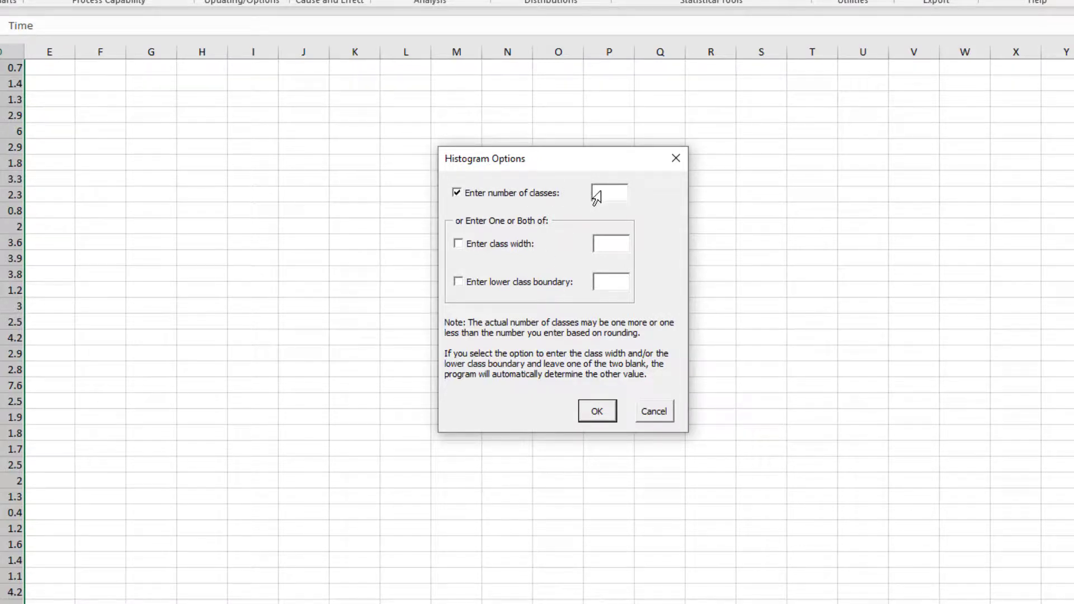
pyautogui.write('20')
pyautogui.click(653, 401)
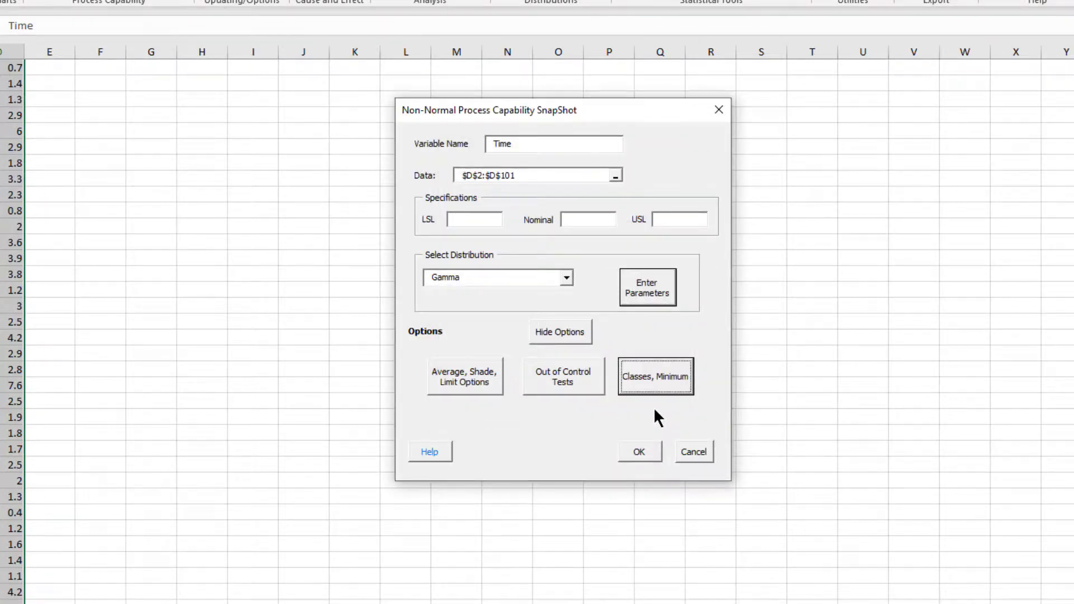
pyautogui.click(693, 451)
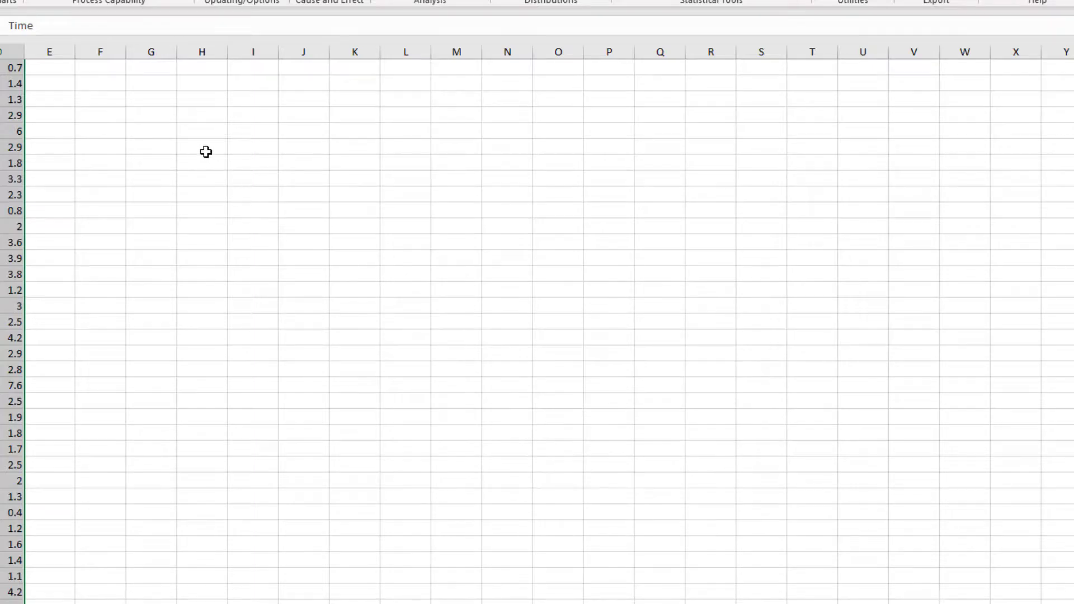